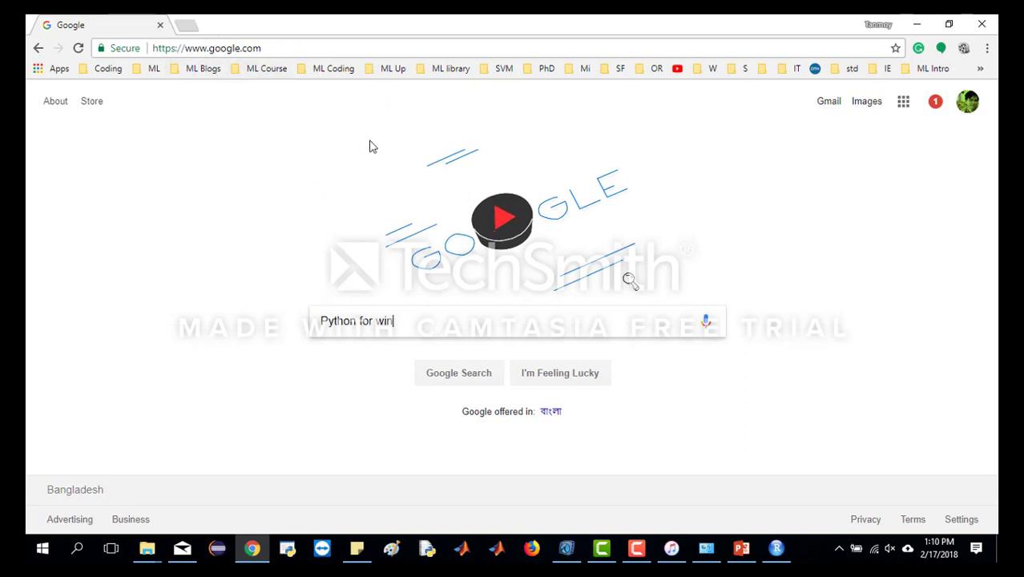
Step: Click into the Google search box to begin a Python for Windows query
left_click(637, 550)
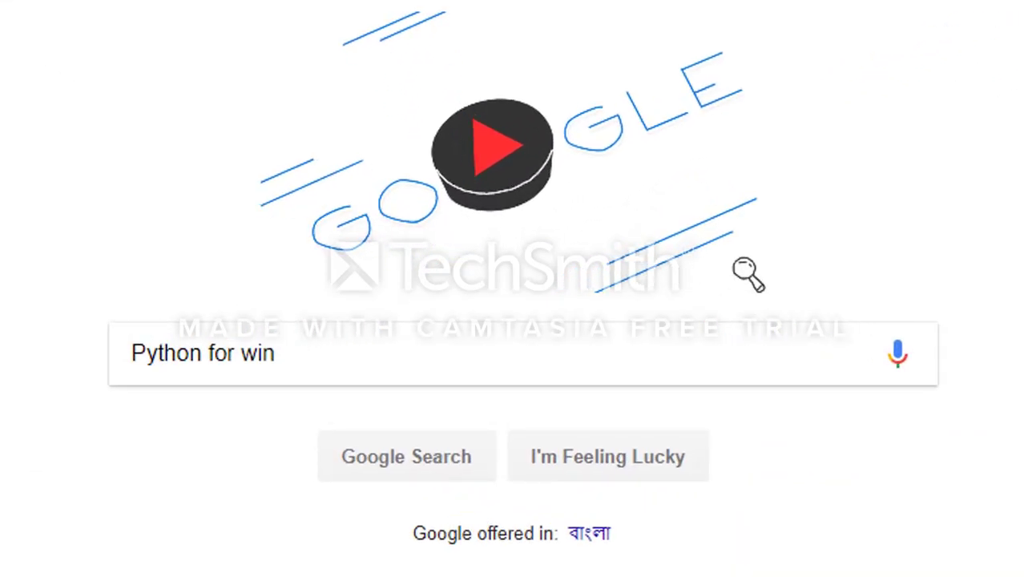
Step: Search Google for 'python for windows 10 64 bit' using the suggestion list
type("dows")
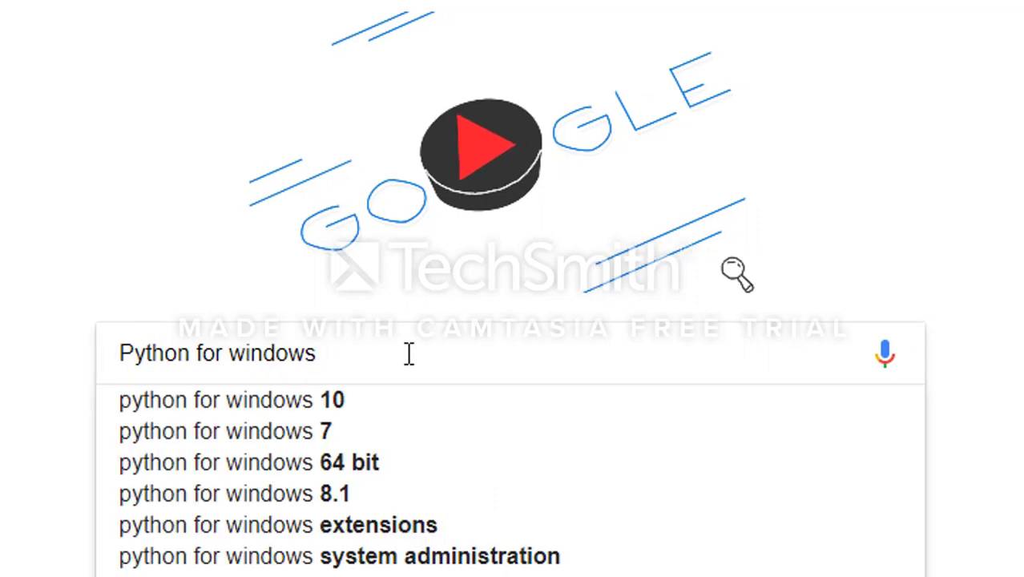
key("Down")
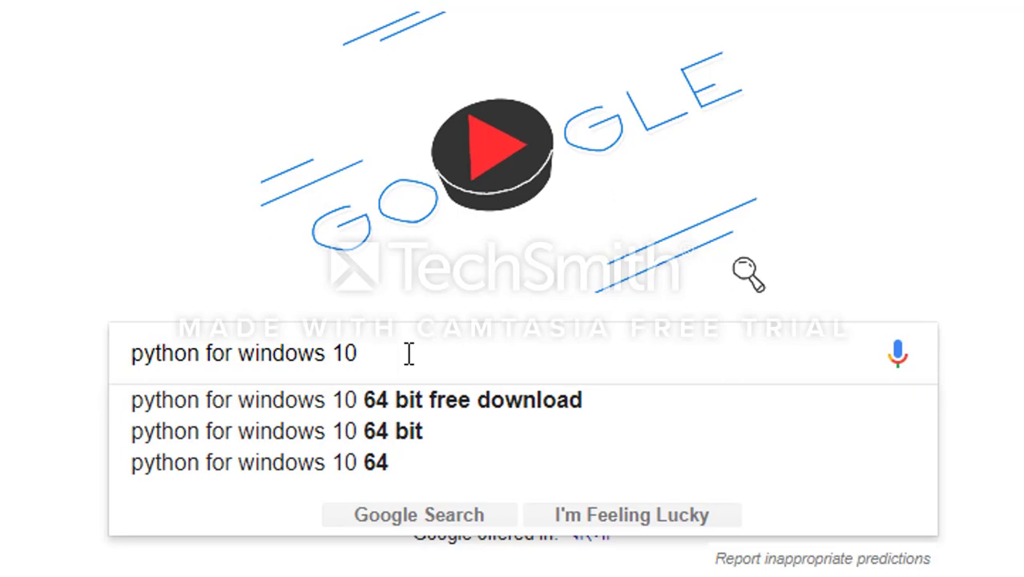
key("Down")
key("Down")
key("Return")
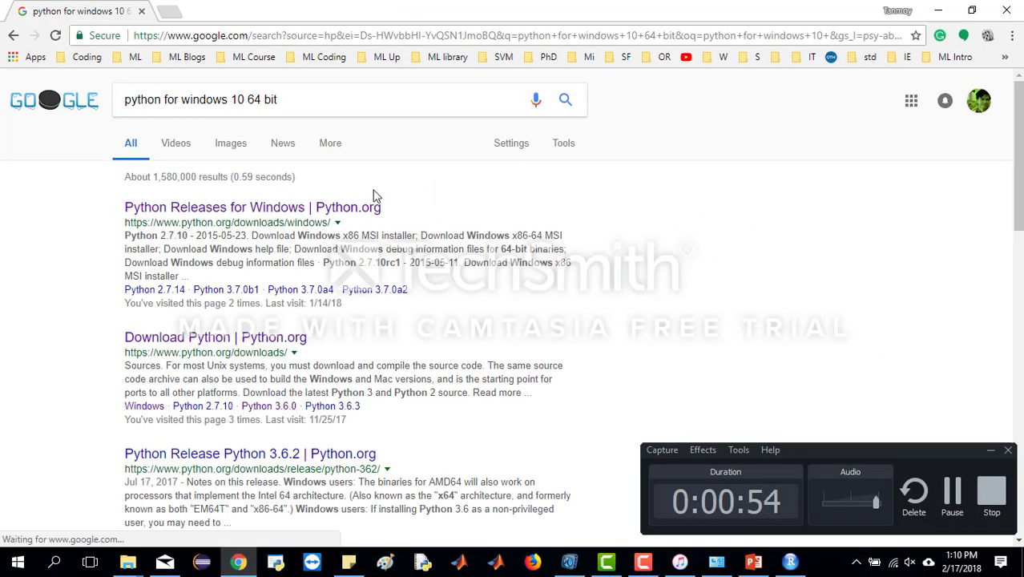
Step: Open the Python.org 'Python Releases for Windows' result in a new tab and view it
right_click(324, 209)
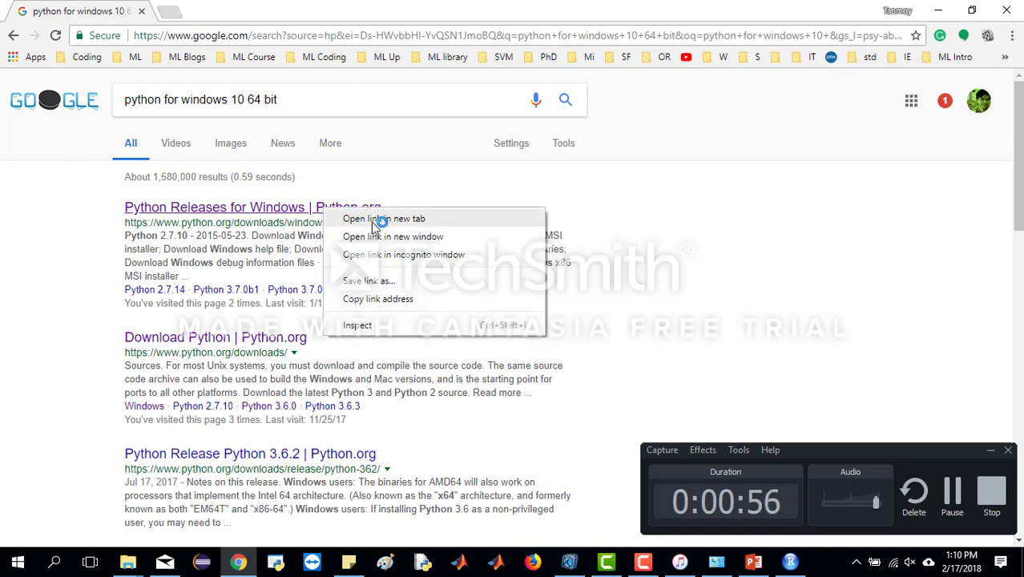
left_click(373, 221)
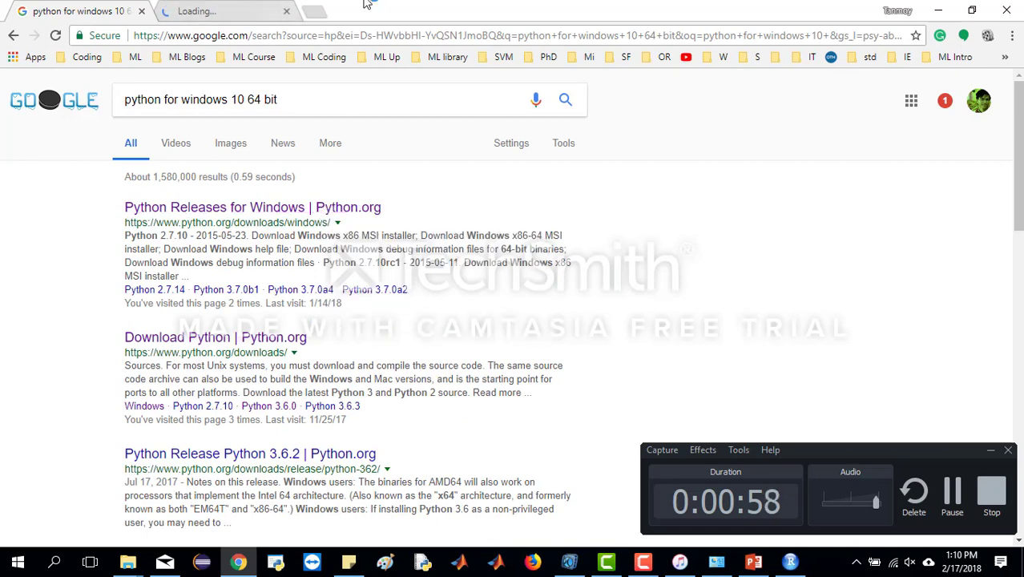
left_click(228, 10)
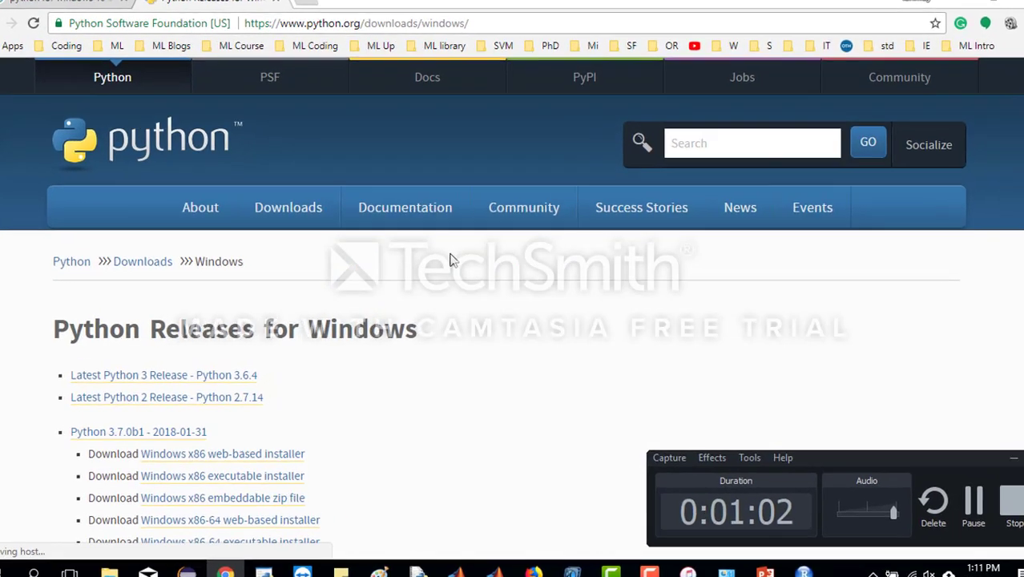
Step: Scroll to Python 3.7.0b1 and download its Windows x86-64 executable installer
scroll(449, 259, "down", 2)
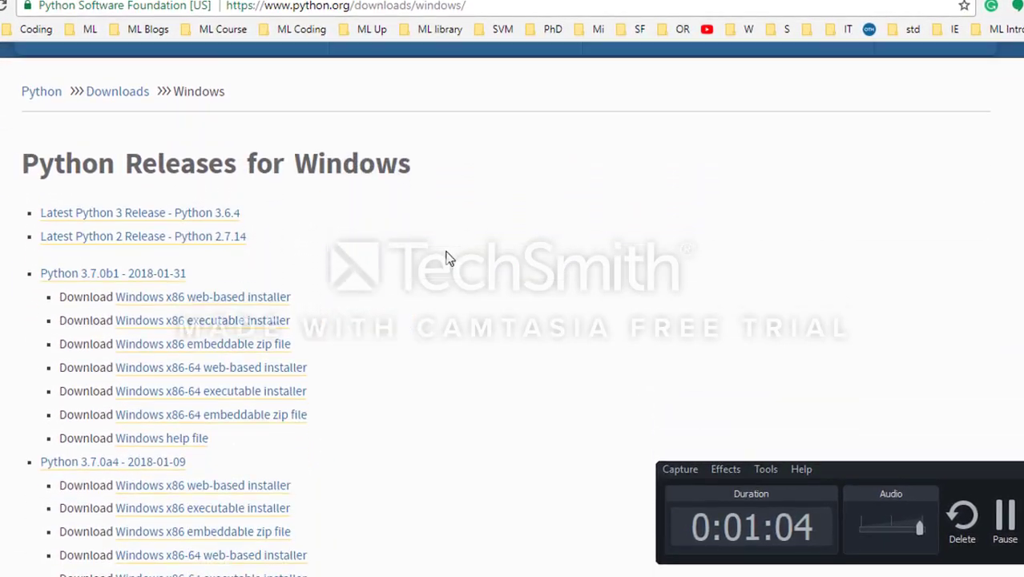
scroll(449, 259, "down", 1)
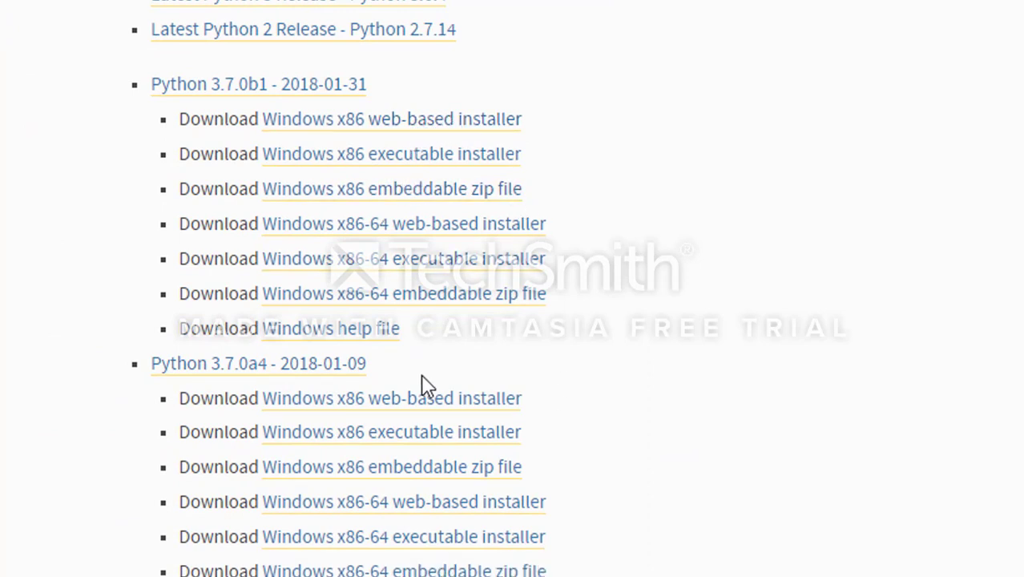
scroll(427, 386, "down", 3)
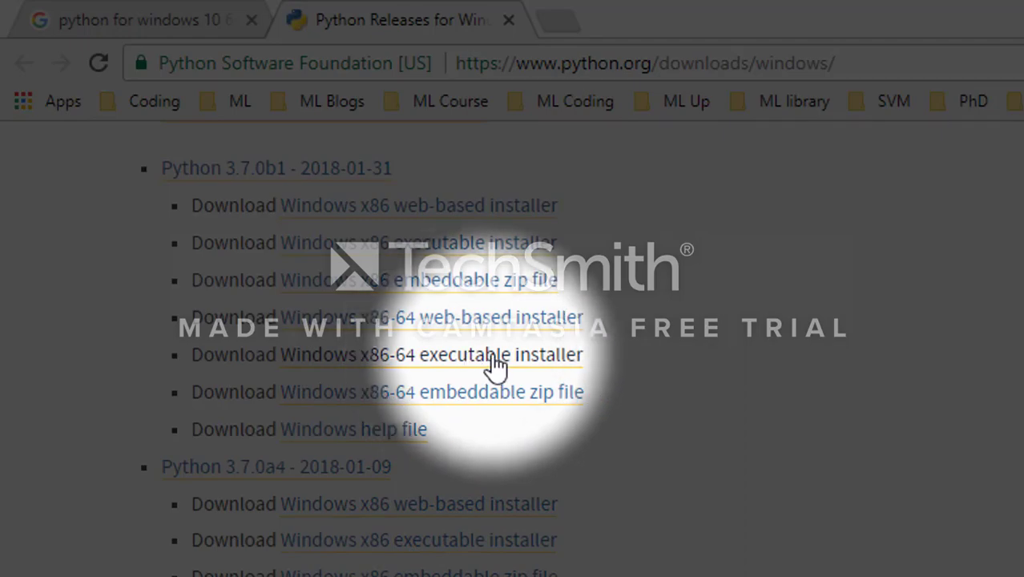
left_click(521, 359)
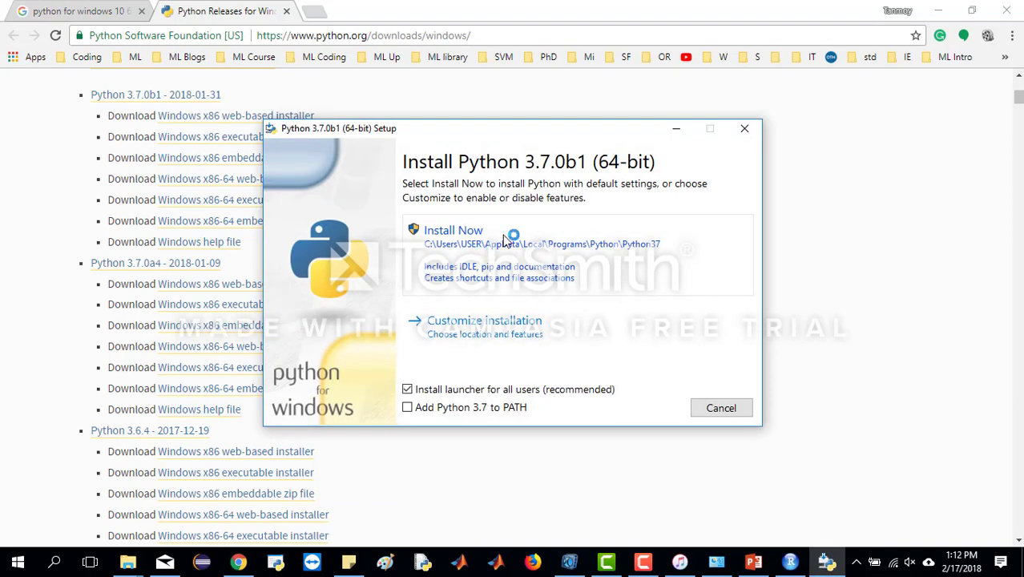
Step: Install Python 3.7.0b1 (64-bit) with Install Now, then close setup after success
left_click(583, 253)
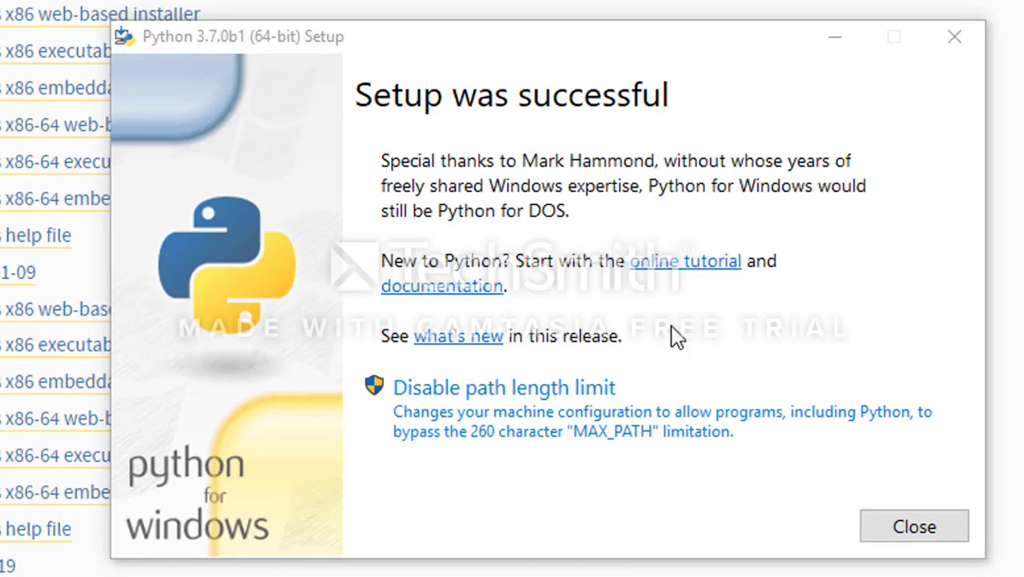
left_click(913, 528)
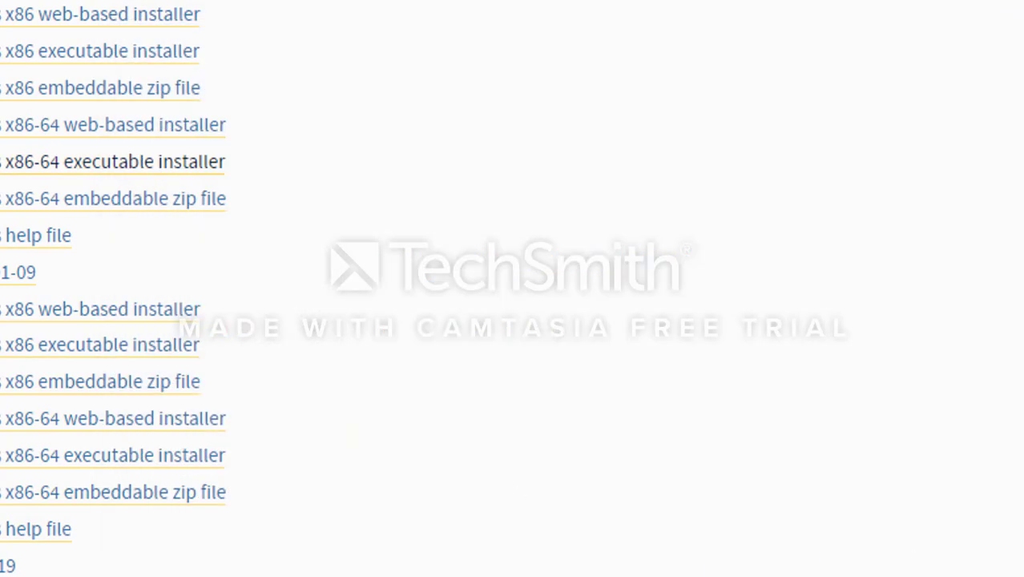
Step: In File Explorer, browse into C:\Users\USER\AppData\Local
mouse_move(192, 553)
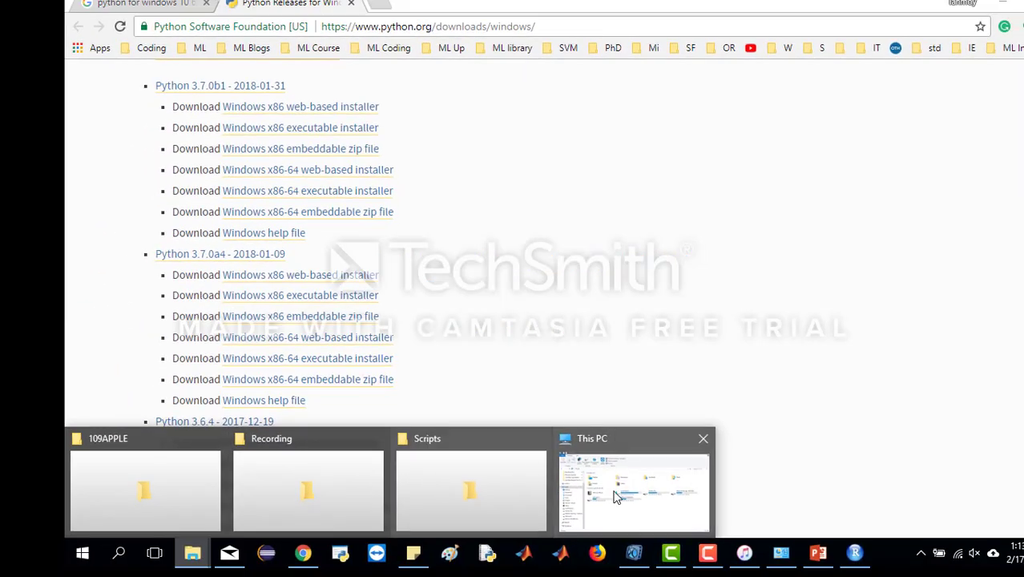
left_click(617, 499)
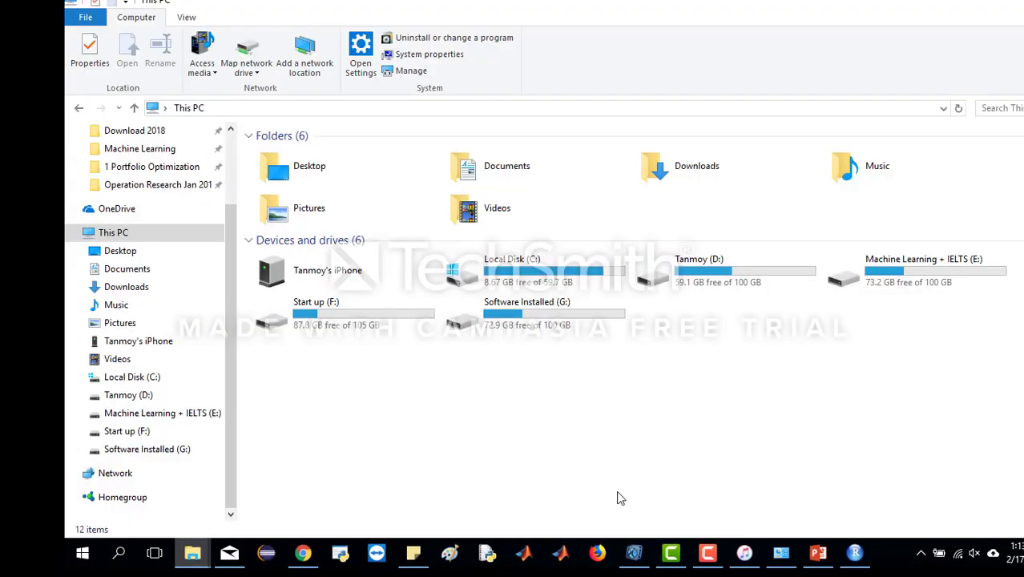
double_click(441, 275)
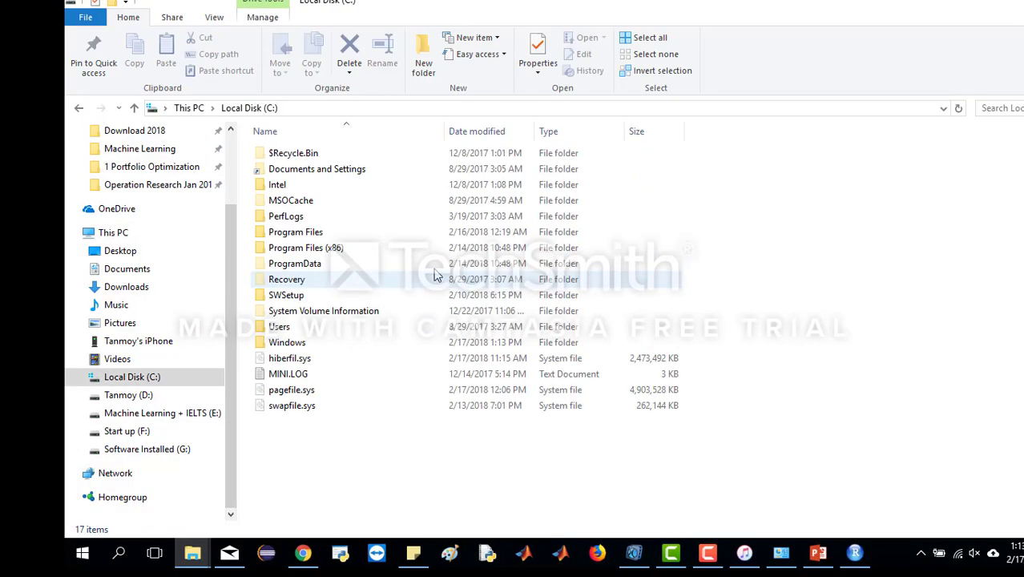
double_click(316, 326)
double_click(341, 222)
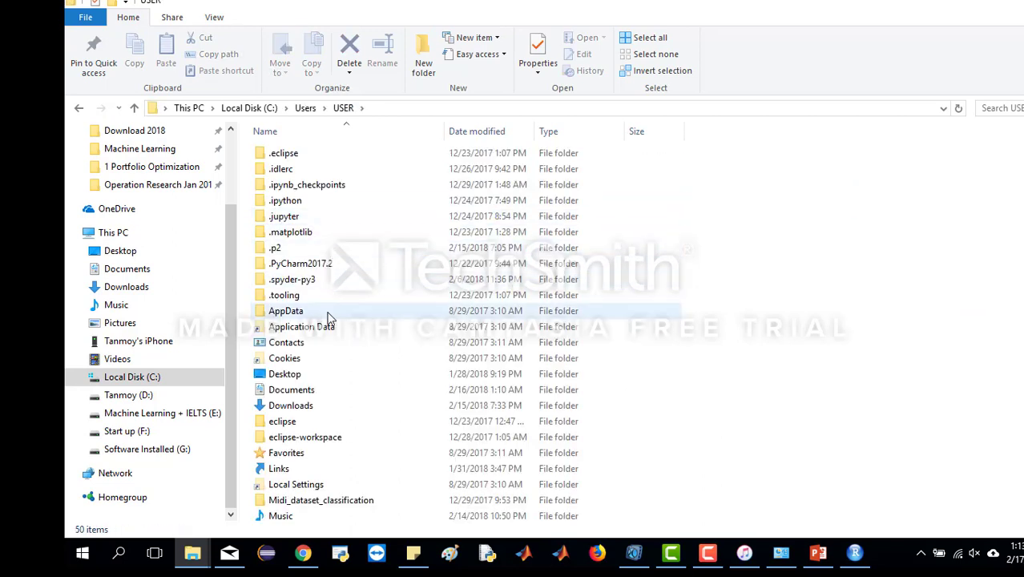
double_click(328, 314)
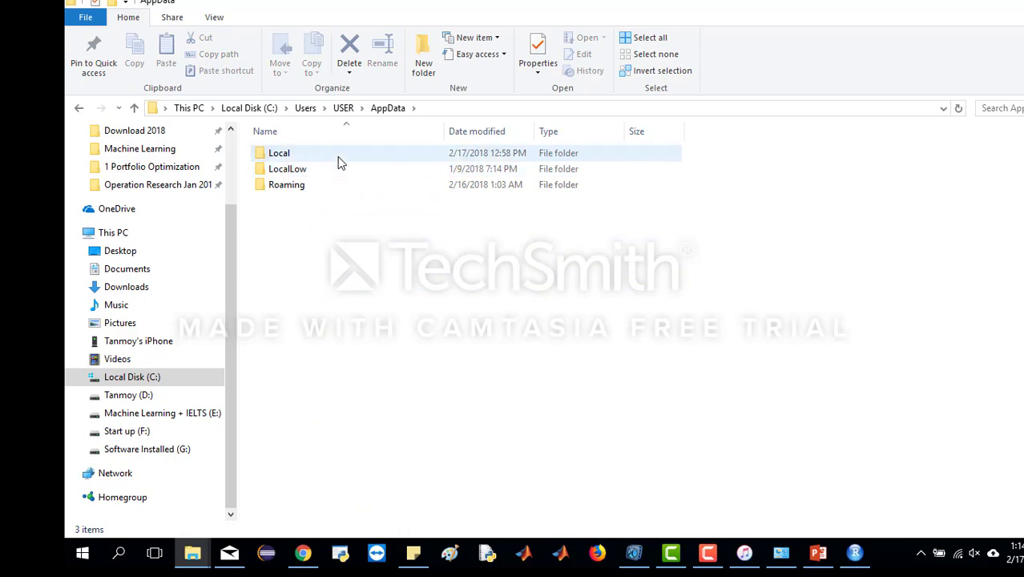
double_click(341, 164)
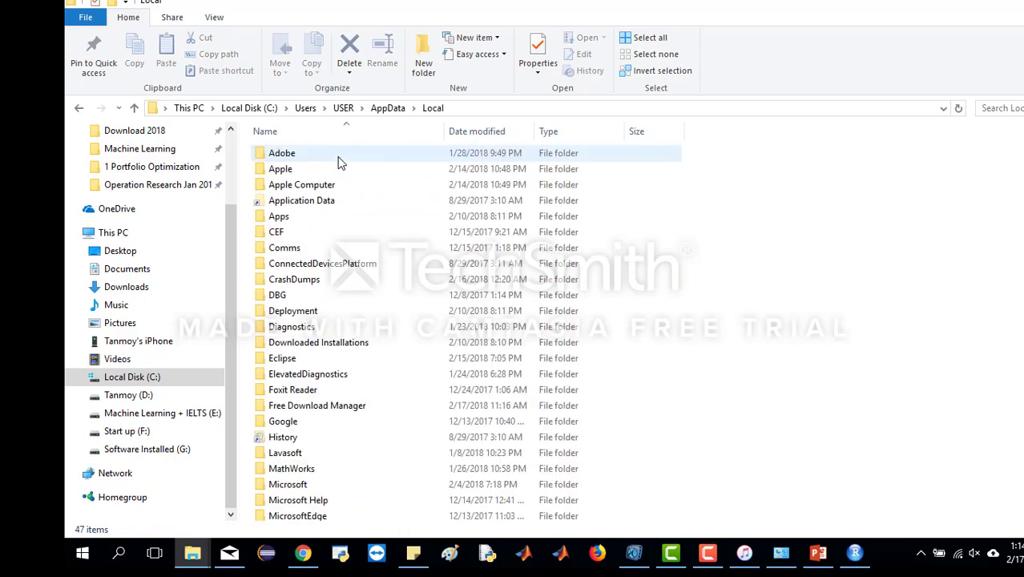
Step: Continue into Programs, Python, and the Python37 installation folder
left_click(344, 486)
key("p")
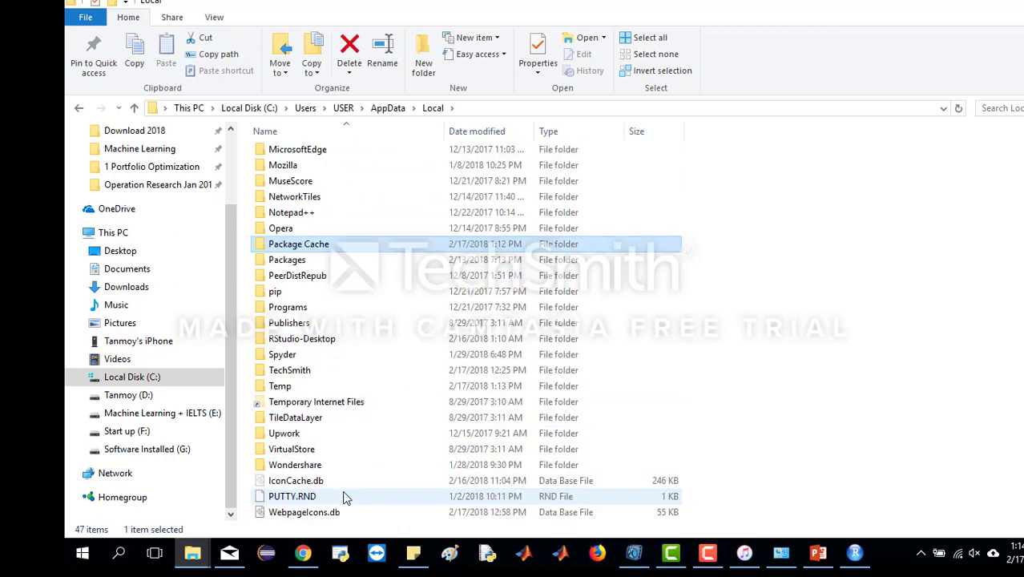
double_click(312, 310)
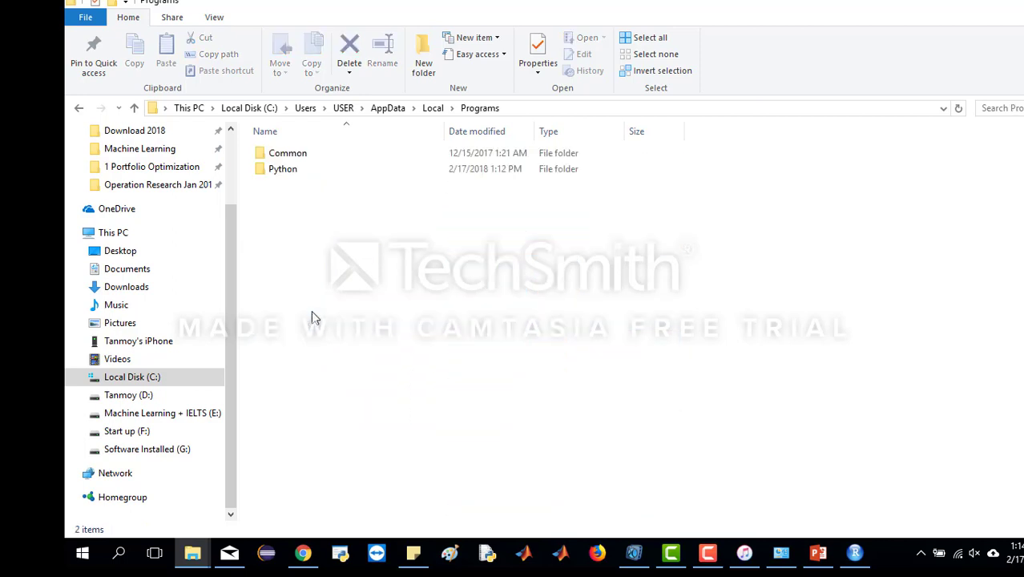
double_click(337, 169)
double_click(323, 165)
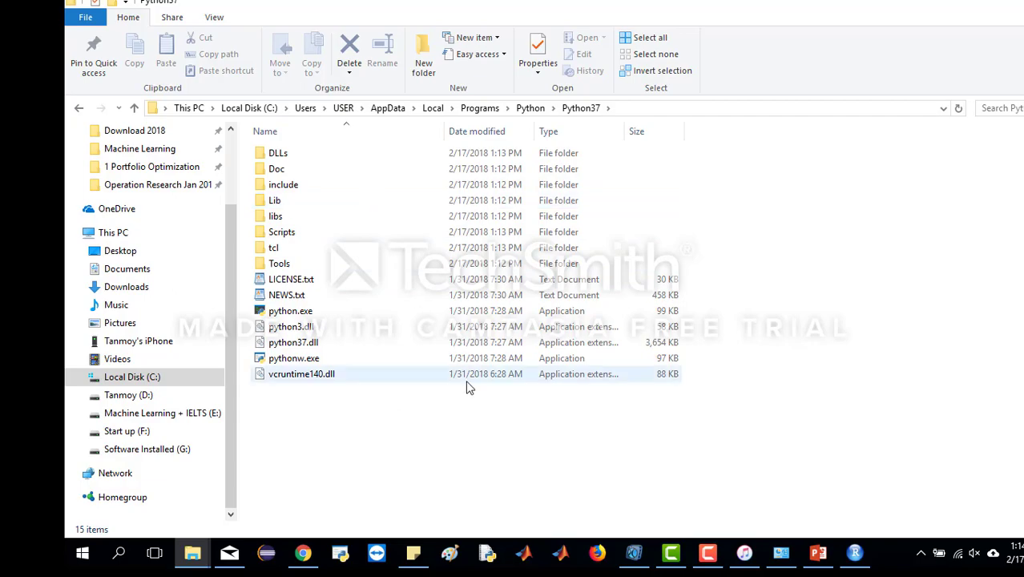
left_click(819, 554)
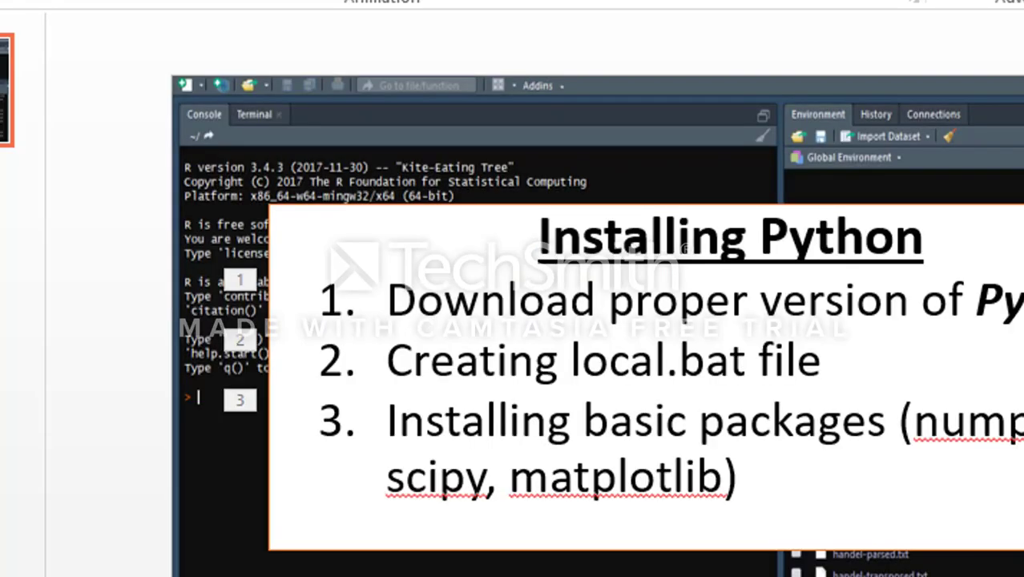
Step: Highlight the 'Creating local.bat file' line on the Installing Python slide
left_click(678, 341)
left_click_drag(837, 365, 467, 343)
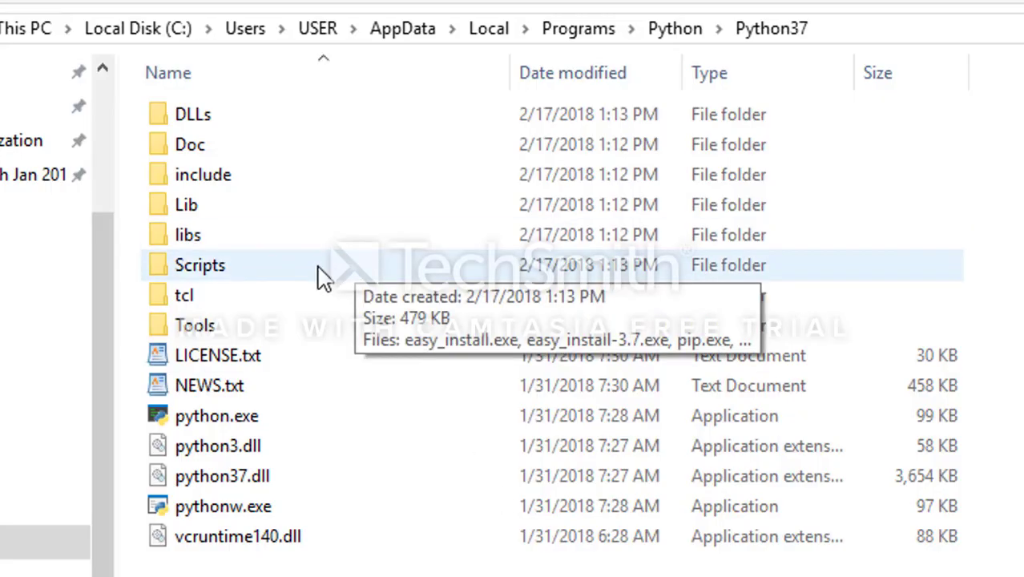
left_click(320, 278)
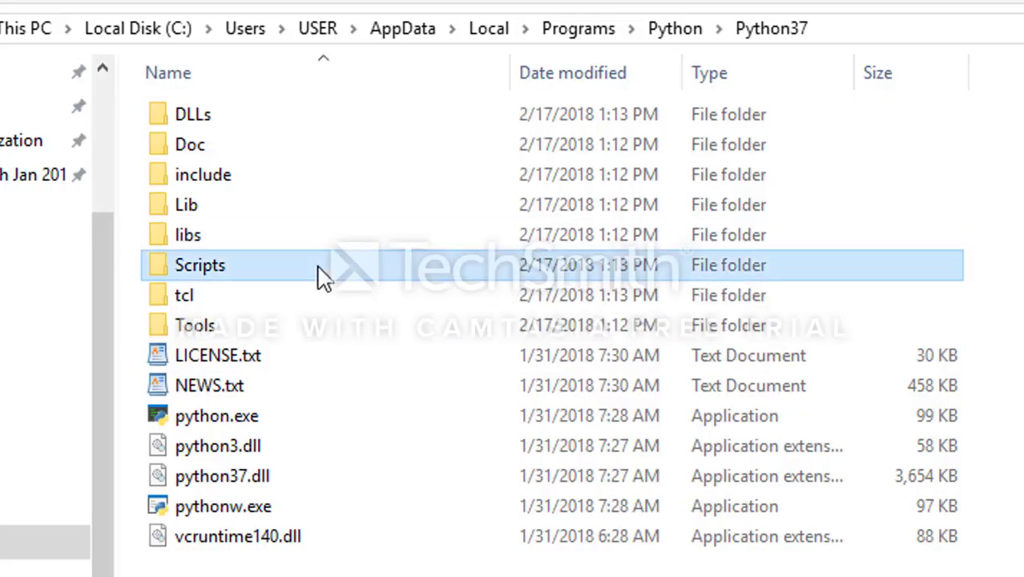
Step: Create a new text document named local.txt in Scripts and open it for editing
double_click(263, 268)
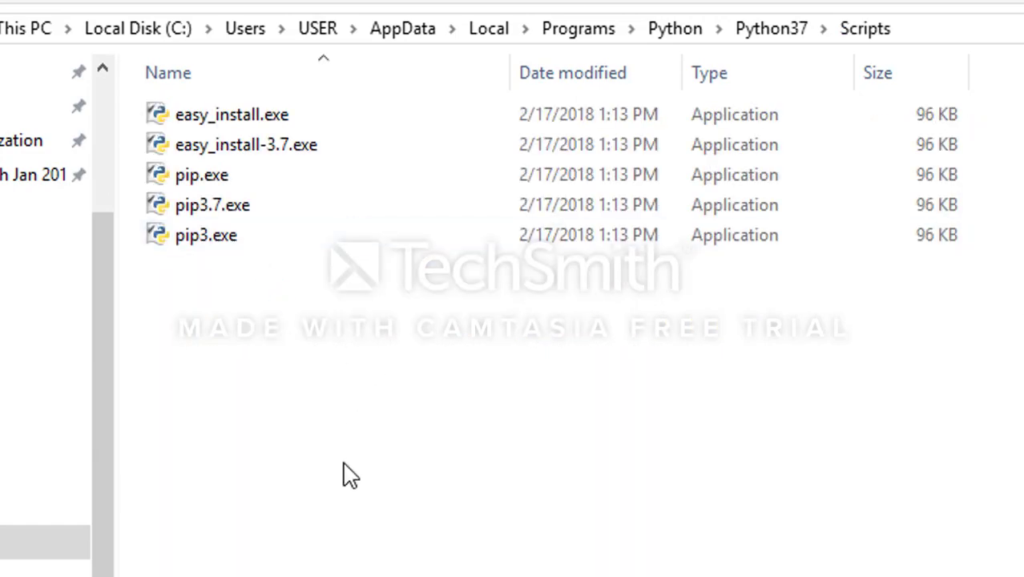
right_click(343, 465)
mouse_move(533, 397)
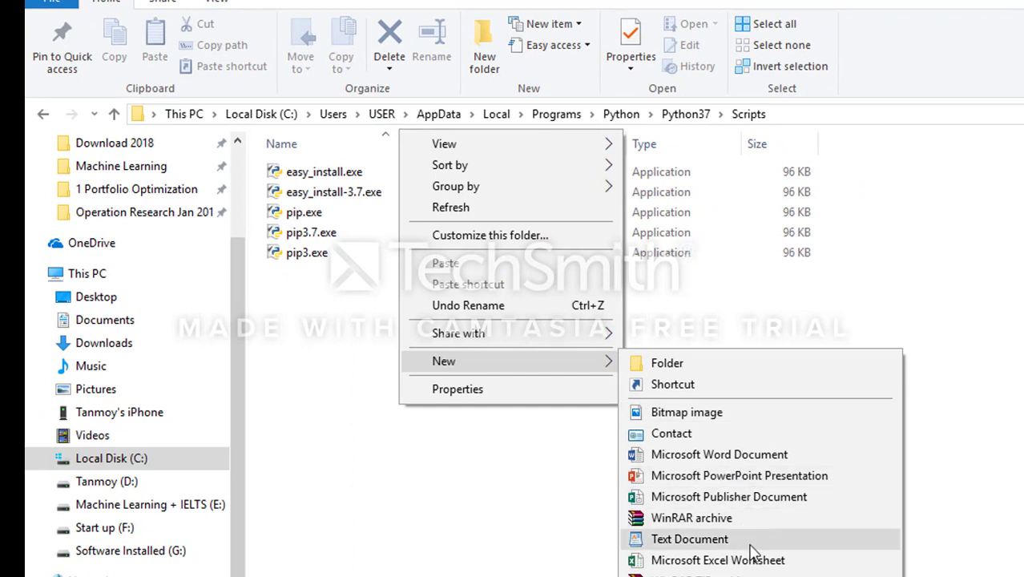
left_click(766, 539)
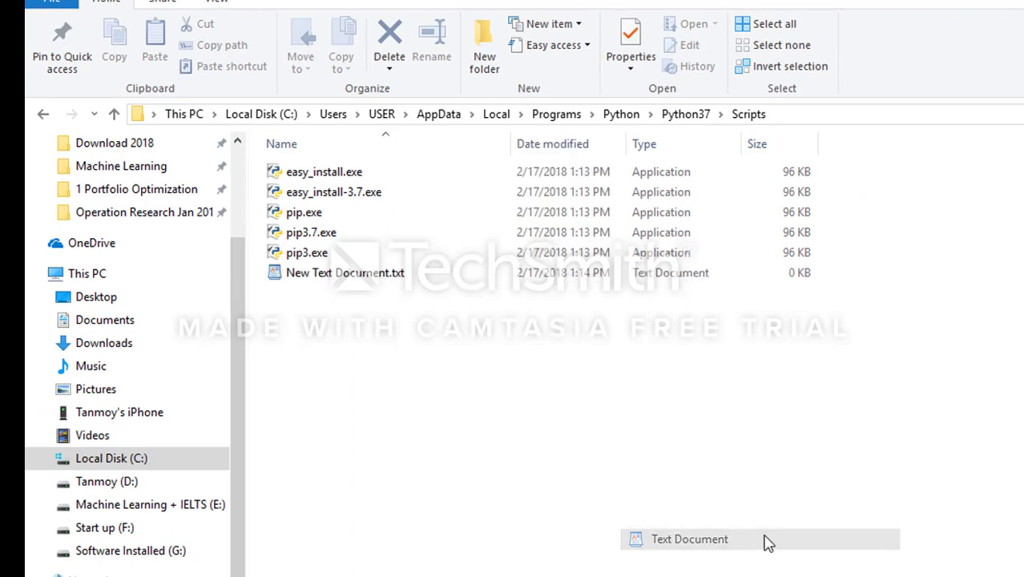
type("local.txt")
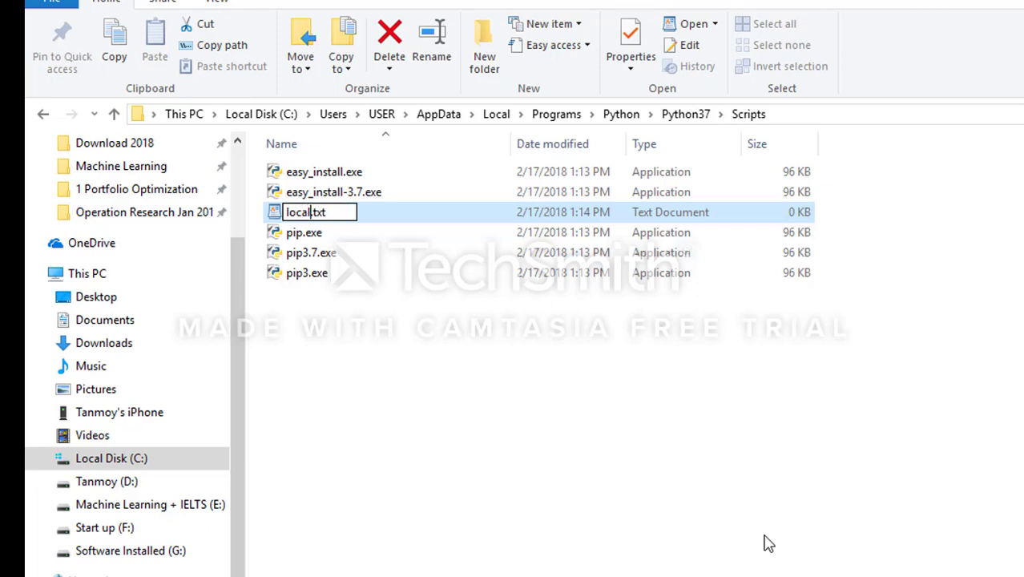
key("Return")
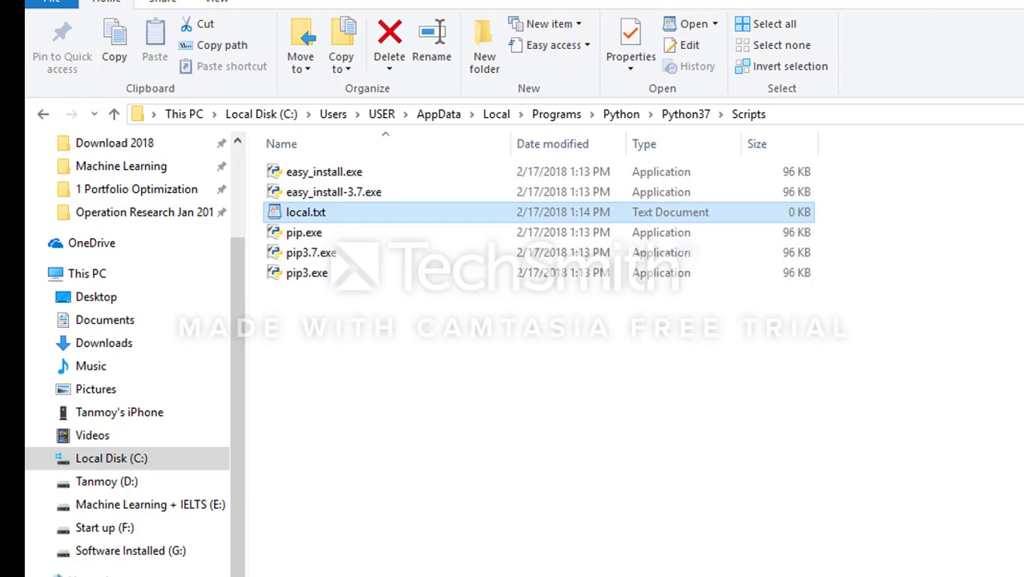
key("Return")
type("cmd")
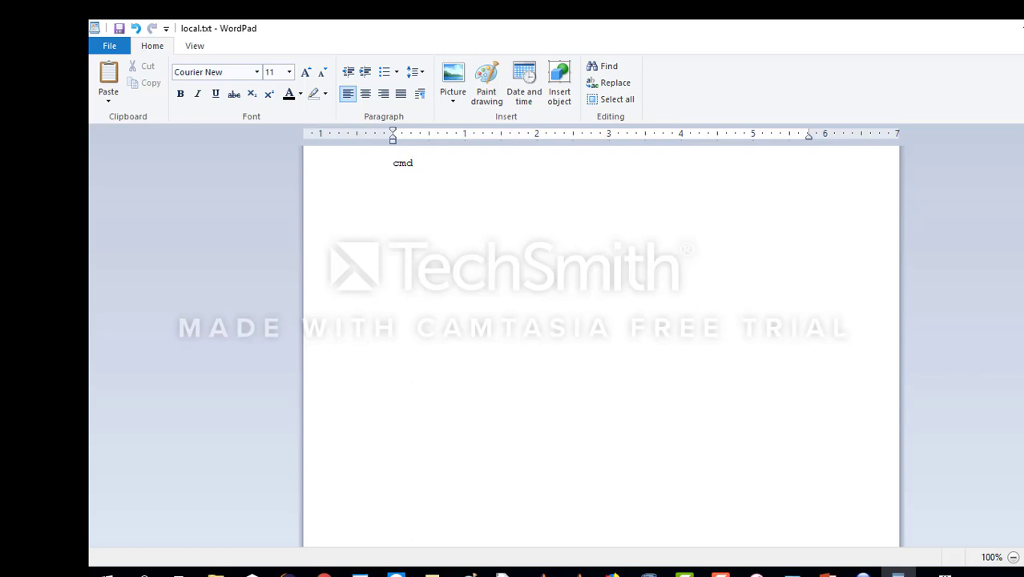
Step: Zoom in on local.txt and select the word cmd to check it
scroll(756, 407, "up", 7)
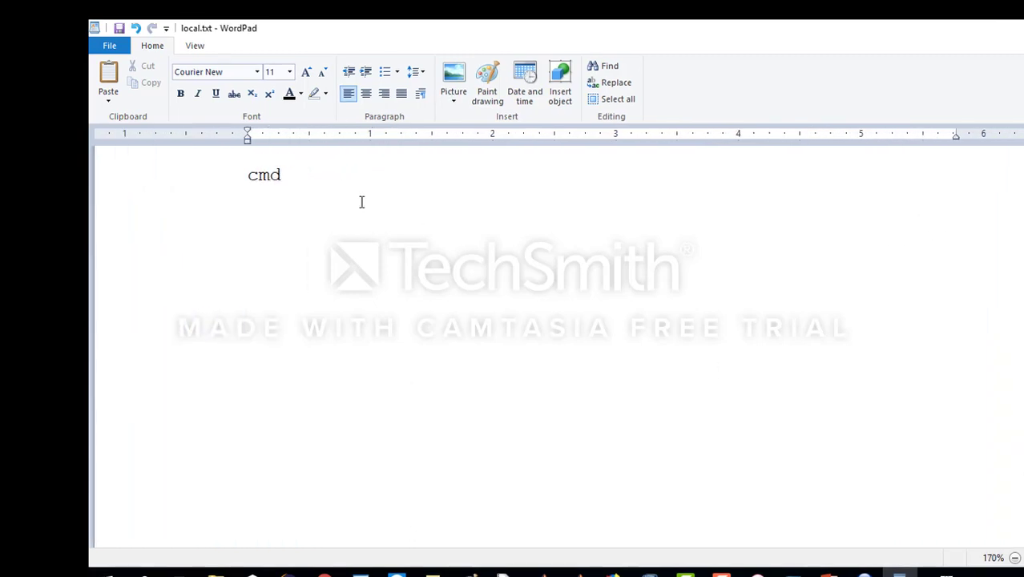
left_click_drag(299, 170, 241, 178)
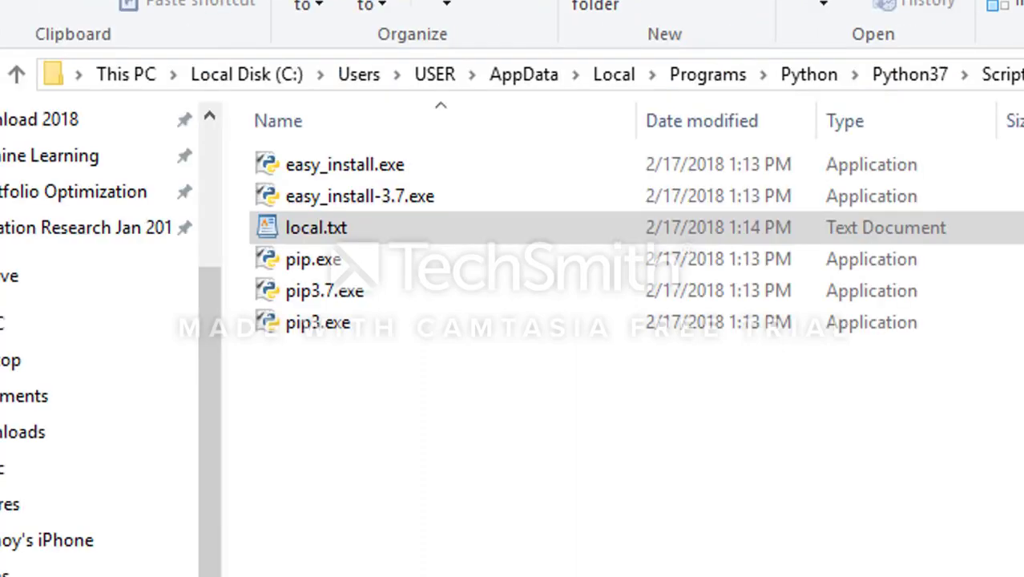
Step: Rename local.txt to local.bat, confirming the file extension change
left_click(343, 221)
right_click(343, 221)
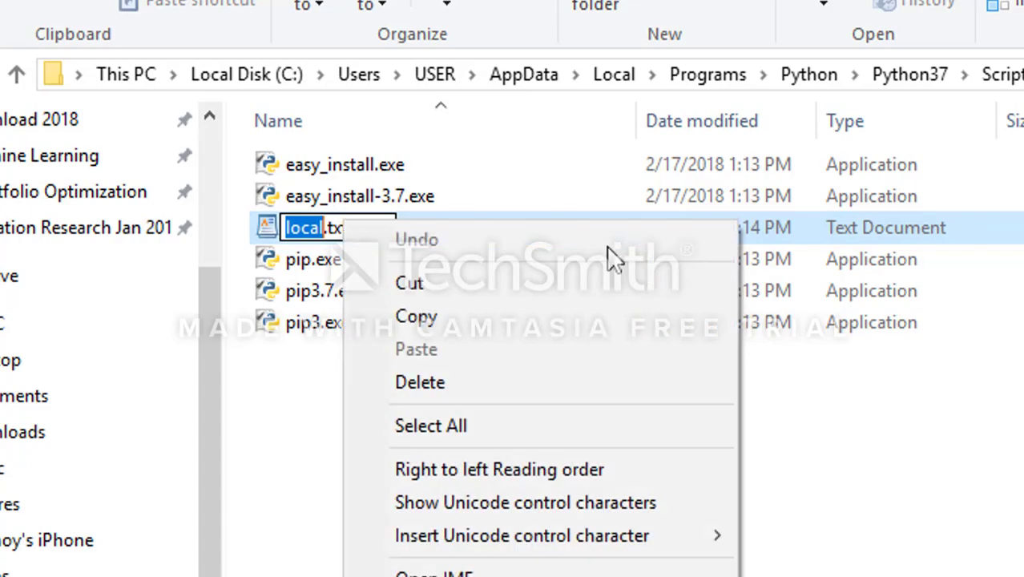
left_click(850, 228)
right_click(850, 229)
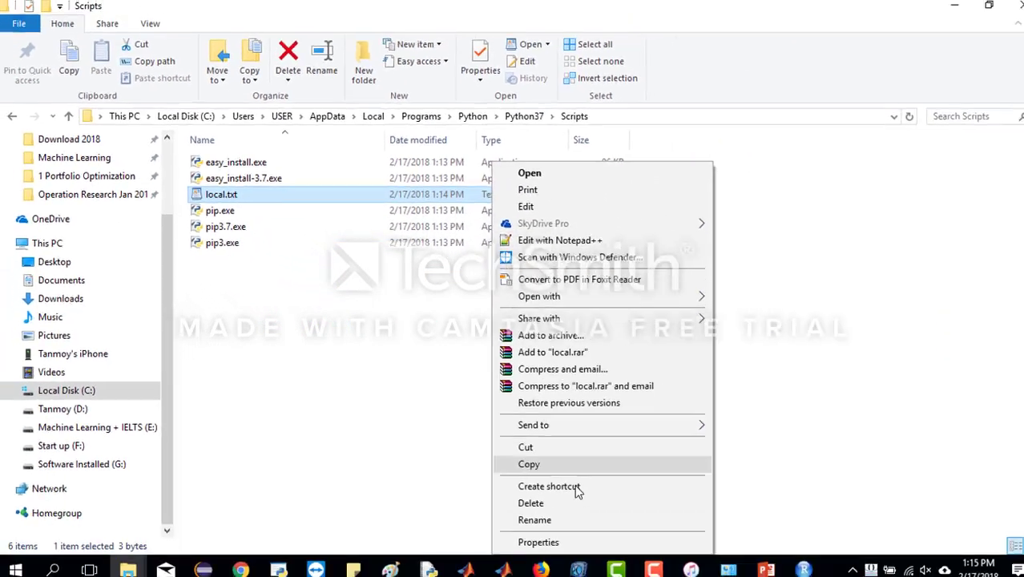
left_click(574, 518)
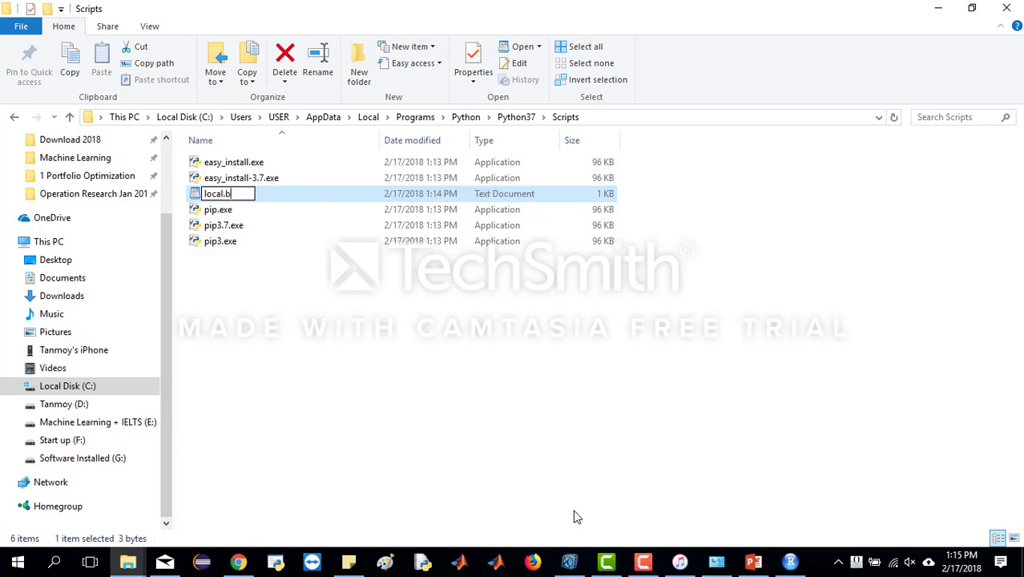
key("Return")
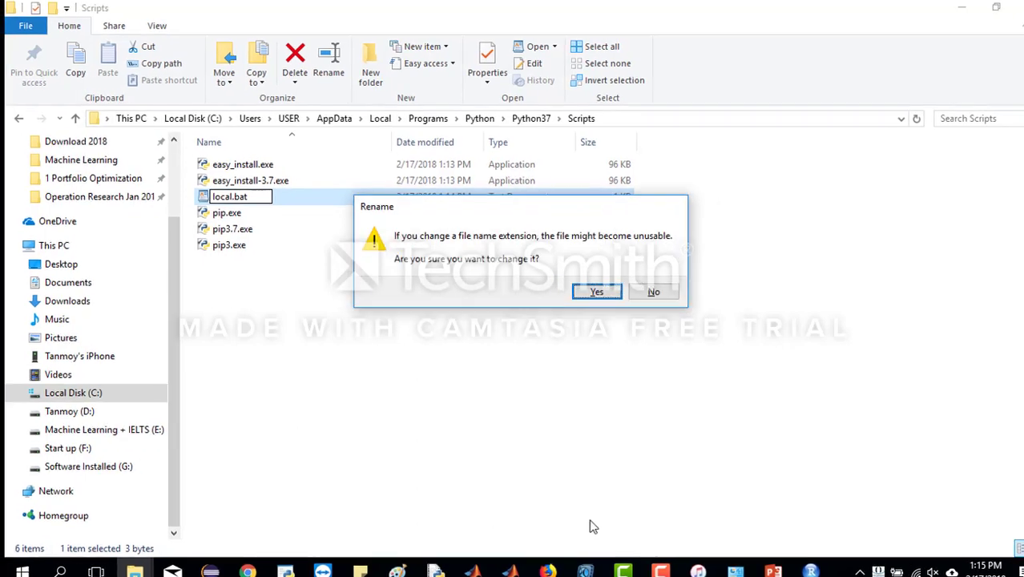
key("Return")
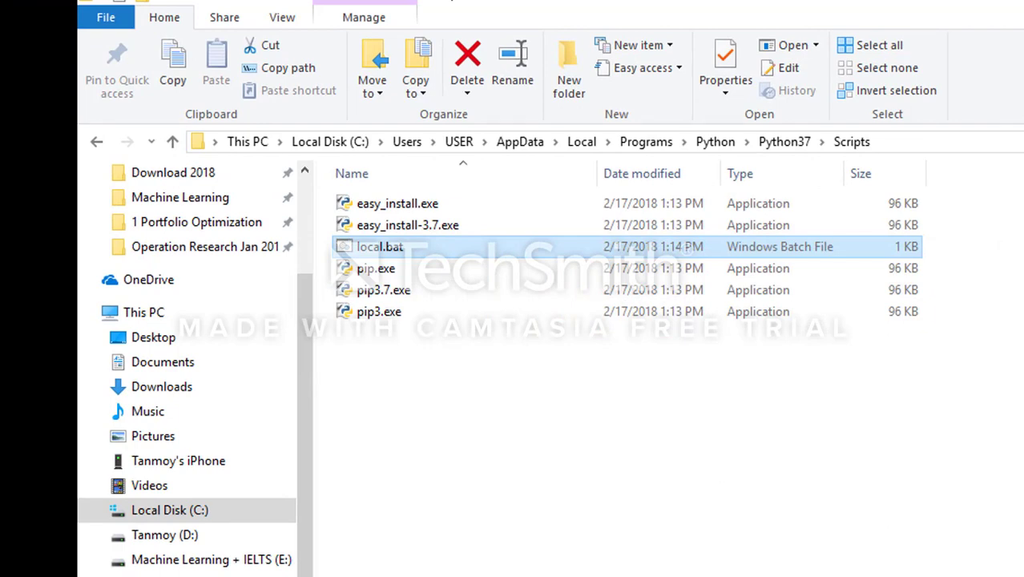
Step: Run local.bat to open a command prompt, then present the slide full screen
key("Return")
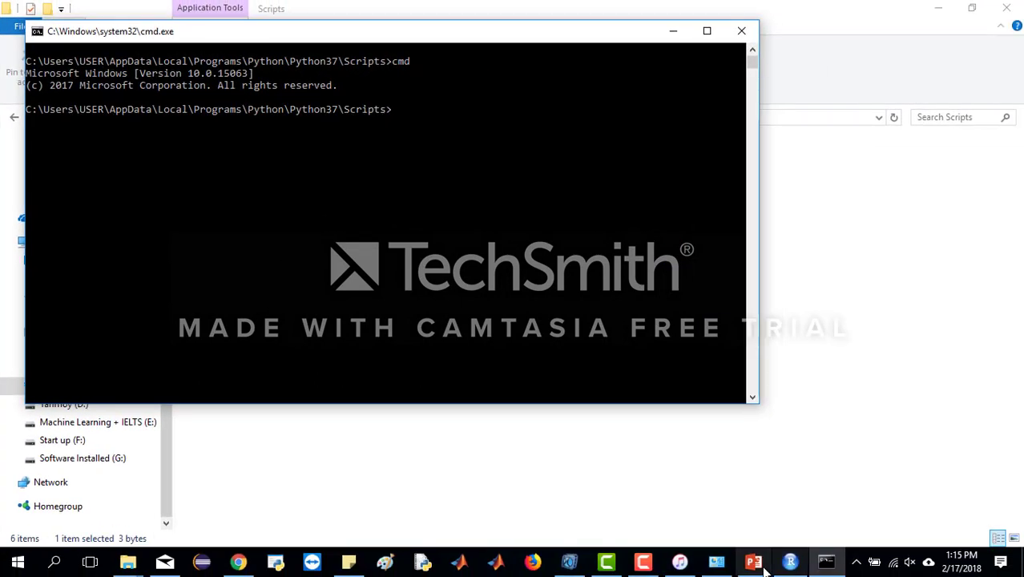
left_click(754, 563)
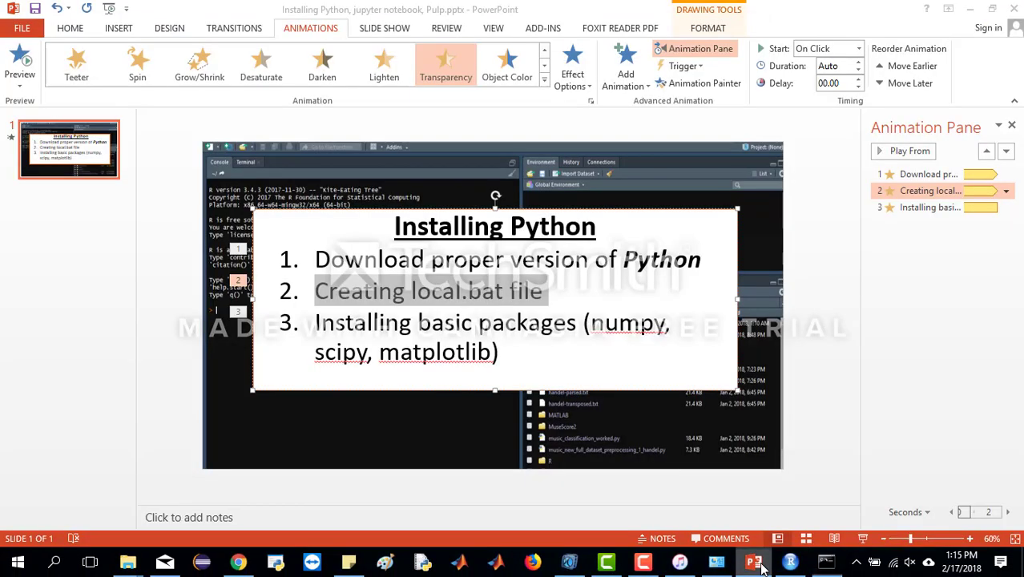
left_click(861, 540)
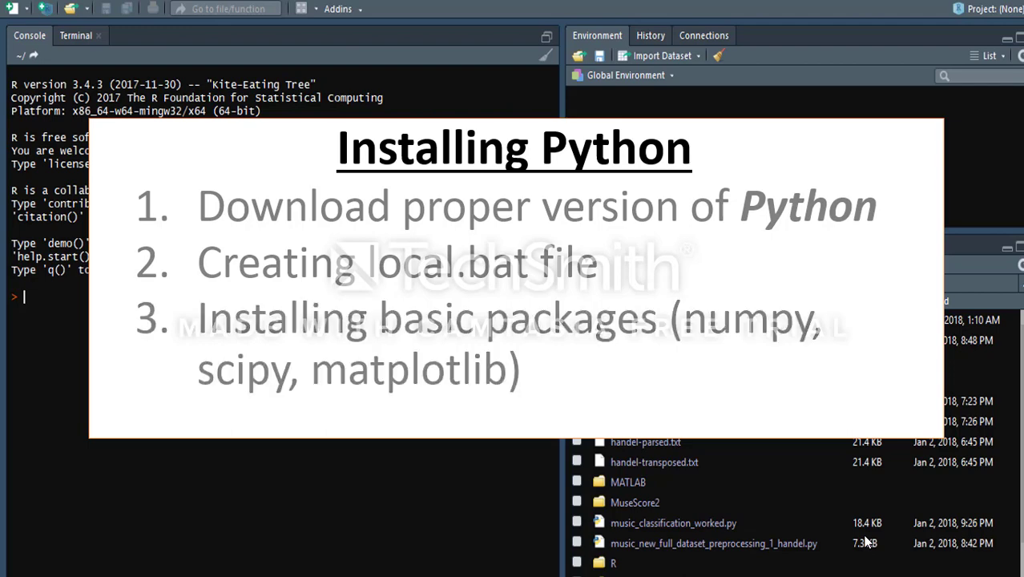
Step: Switch from the slideshow back to the cmd.exe command prompt window
key("alt+Tab")
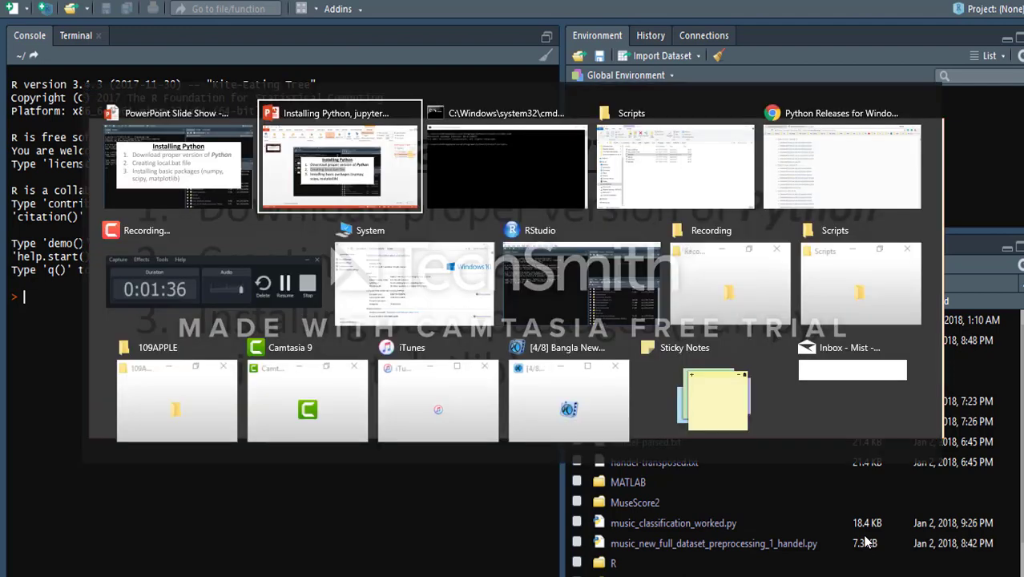
key("alt+Tab")
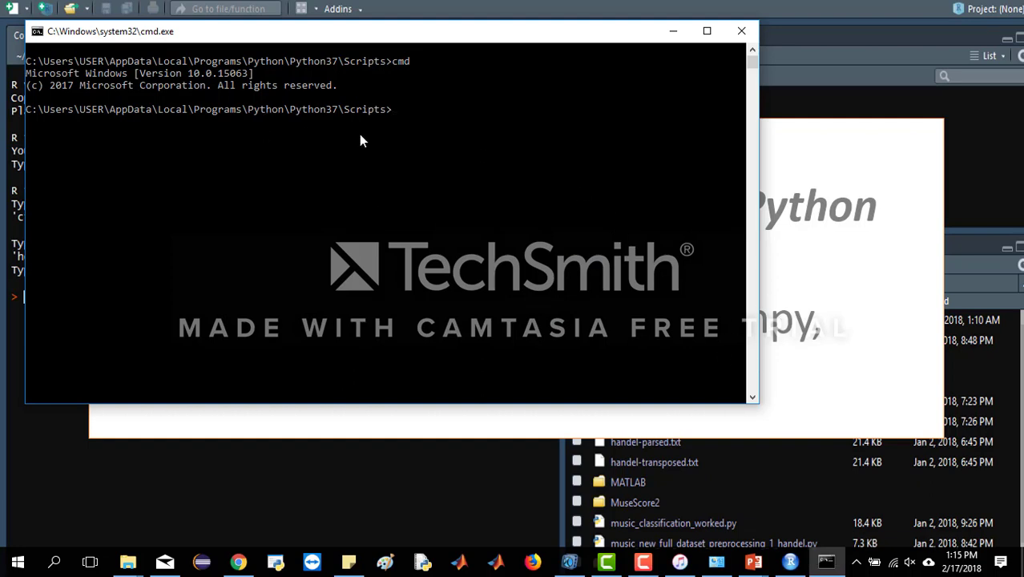
left_click(127, 561)
Step: Run 'pip install numpy' in the Command Prompt opened from the Python37 Scripts folder
left_click(534, 508)
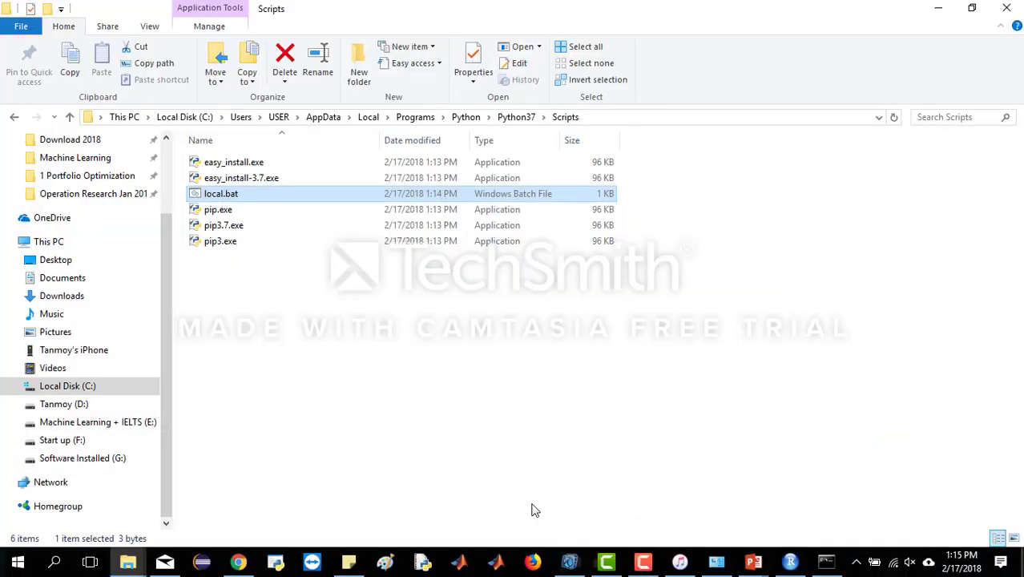
left_click(365, 273)
left_click(282, 200)
left_click(827, 562)
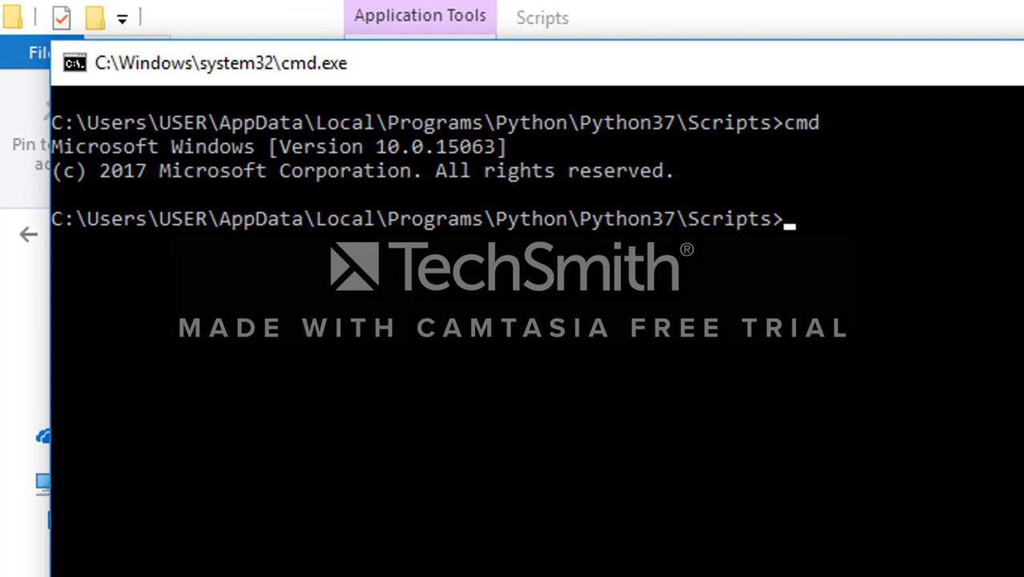
type("pip install ")
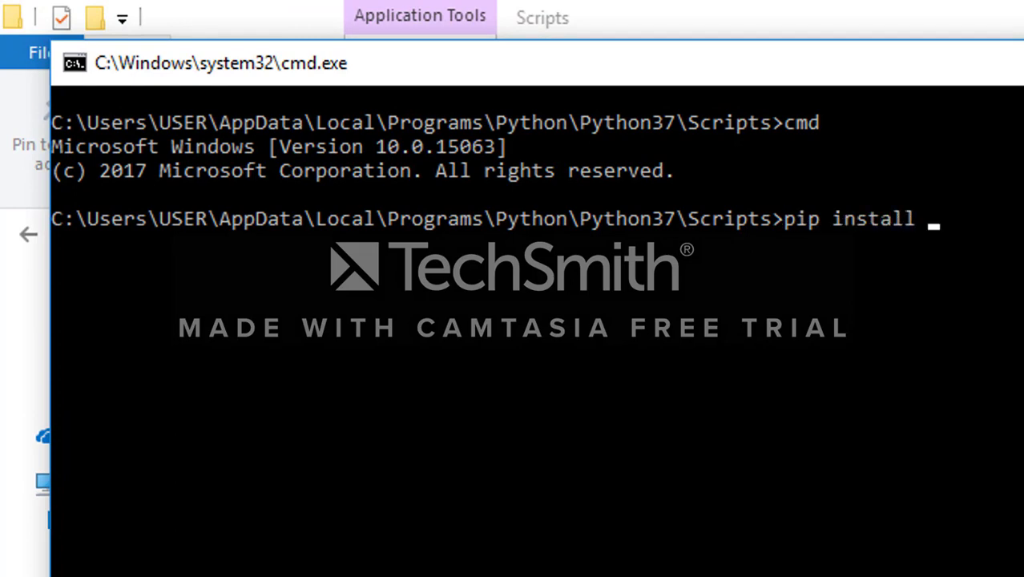
type("numpy")
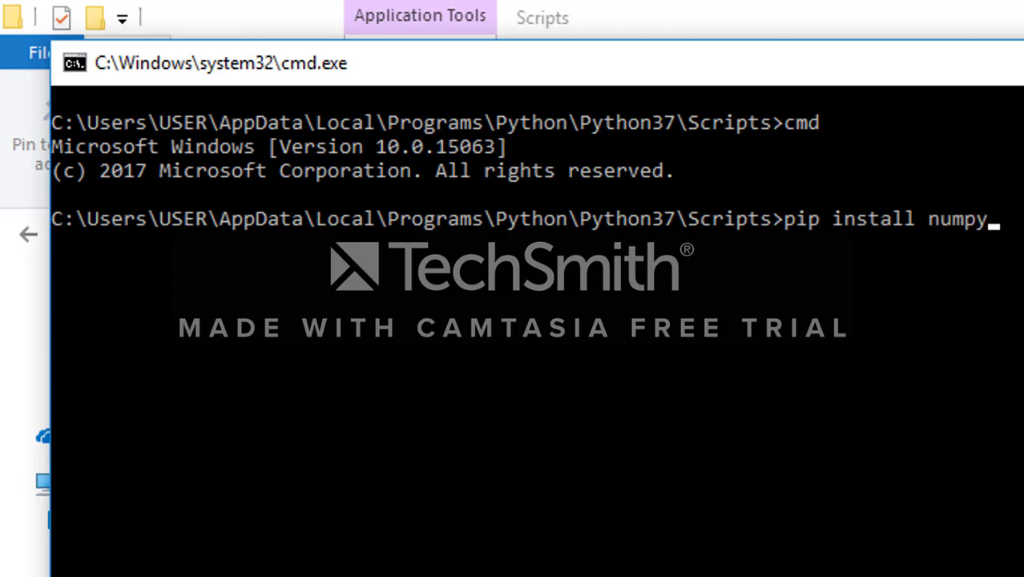
key("Return")
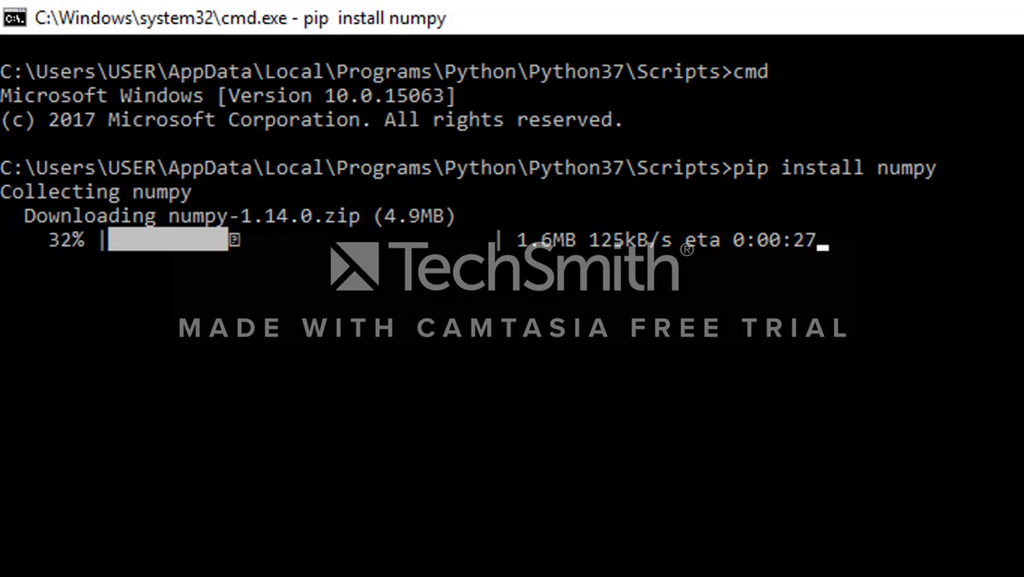
Step: Exit the slide show, add a new line after matplotlib), and make the text box taller
mouse_move(753, 561)
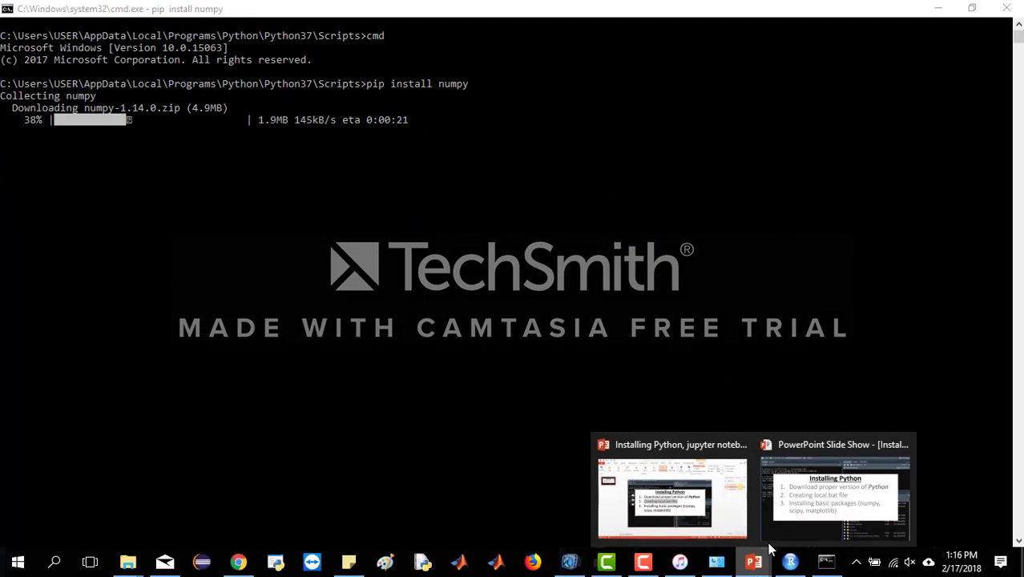
left_click(797, 509)
key("Escape")
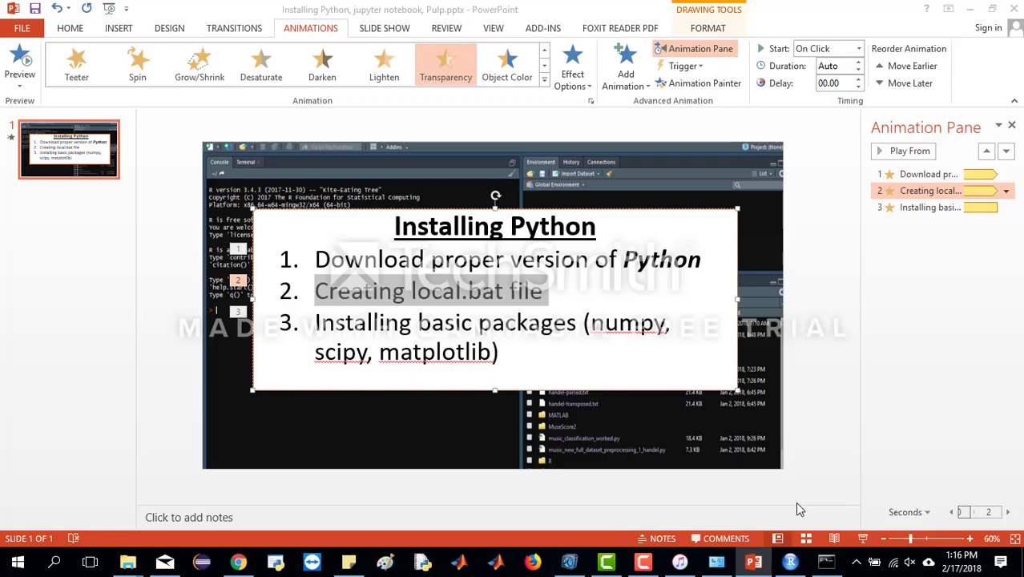
left_click(545, 357)
key("Return")
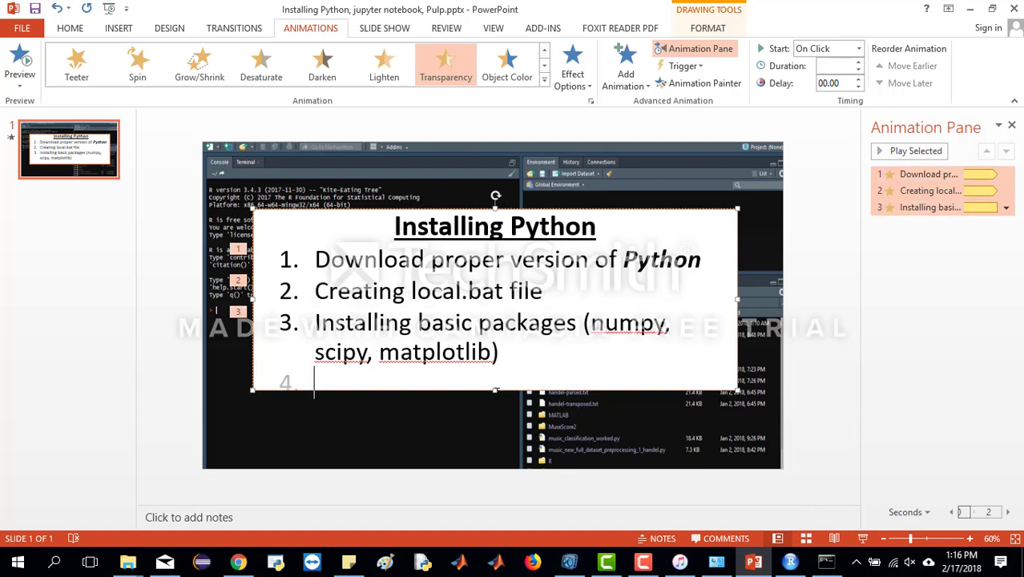
left_click_drag(495, 390, 497, 459)
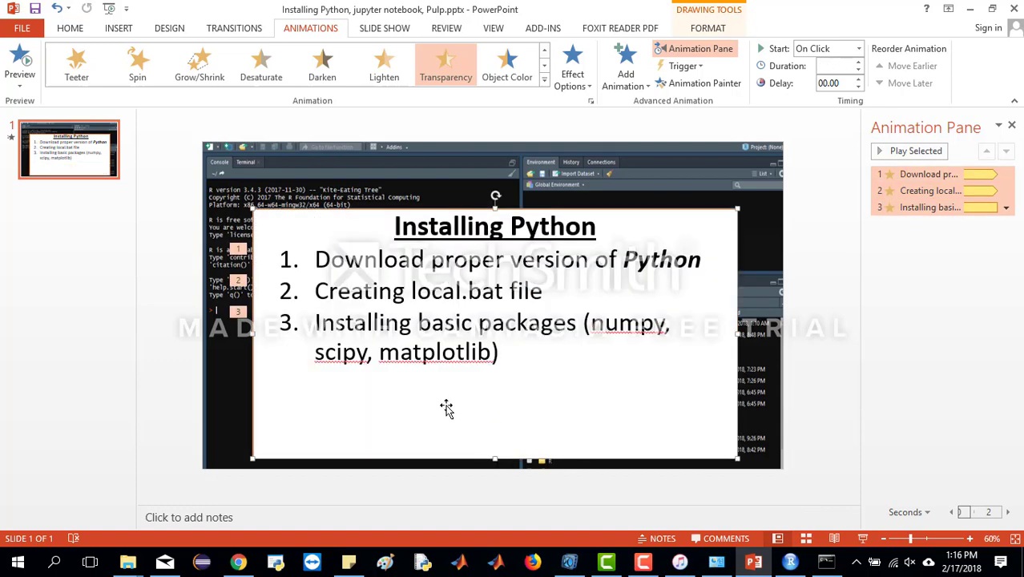
Step: Add indented sub-steps 'pip install numpy' and 'pip install scipe' on the new lines
left_click(513, 354)
key("Down")
key("Tab")
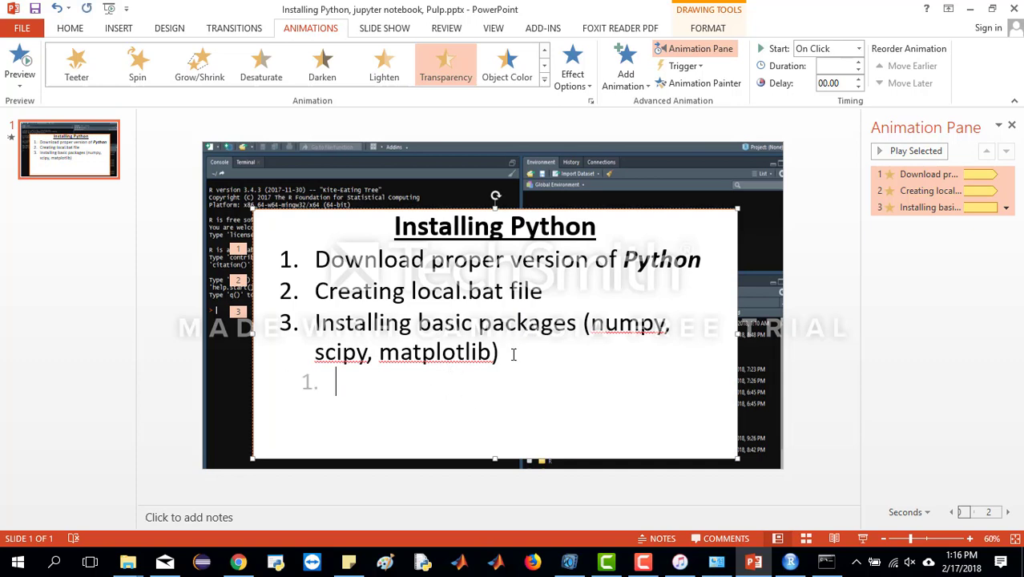
type("pip i")
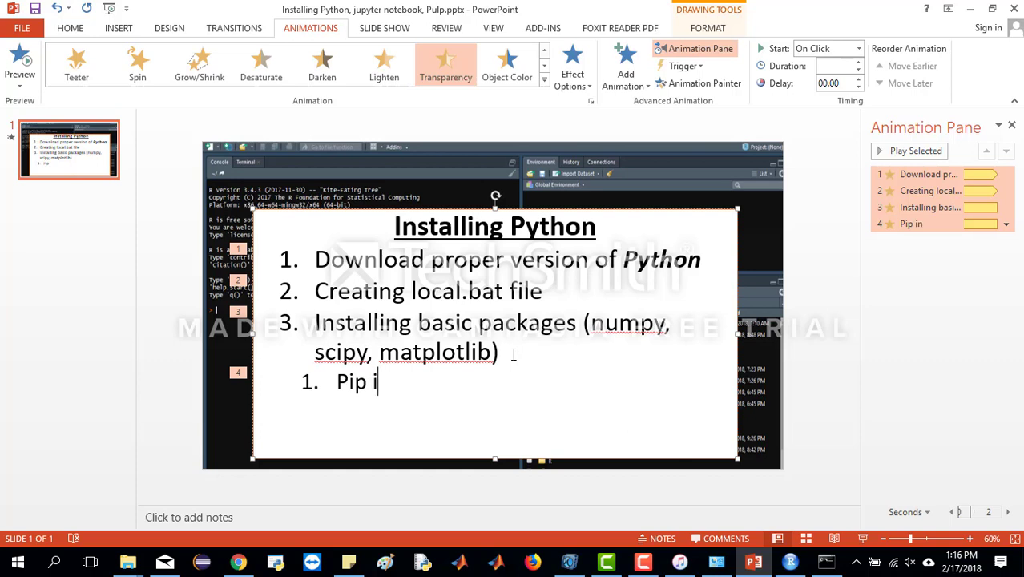
type("nstall ")
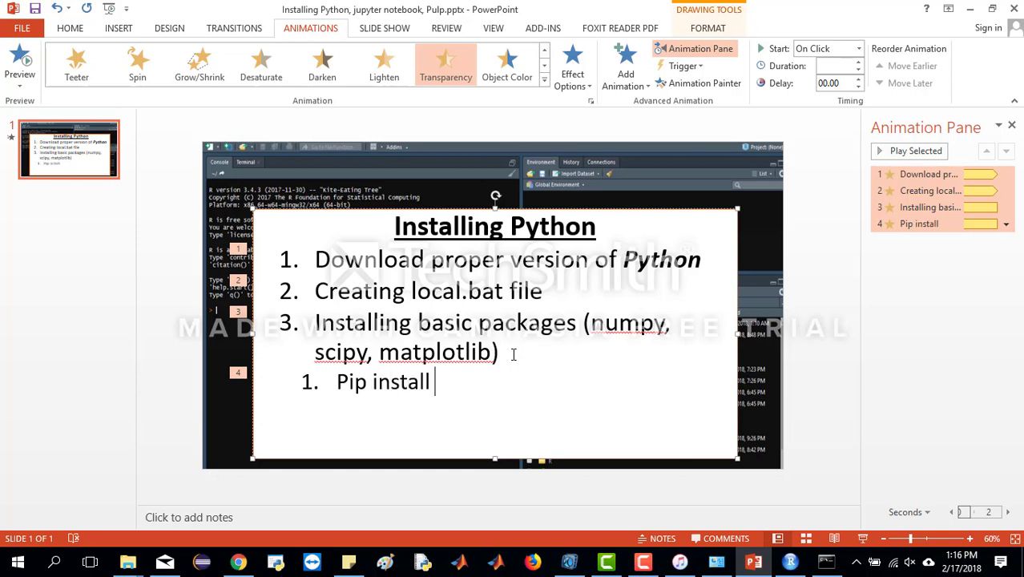
type("numpy")
key("Return")
type("pip install scipe")
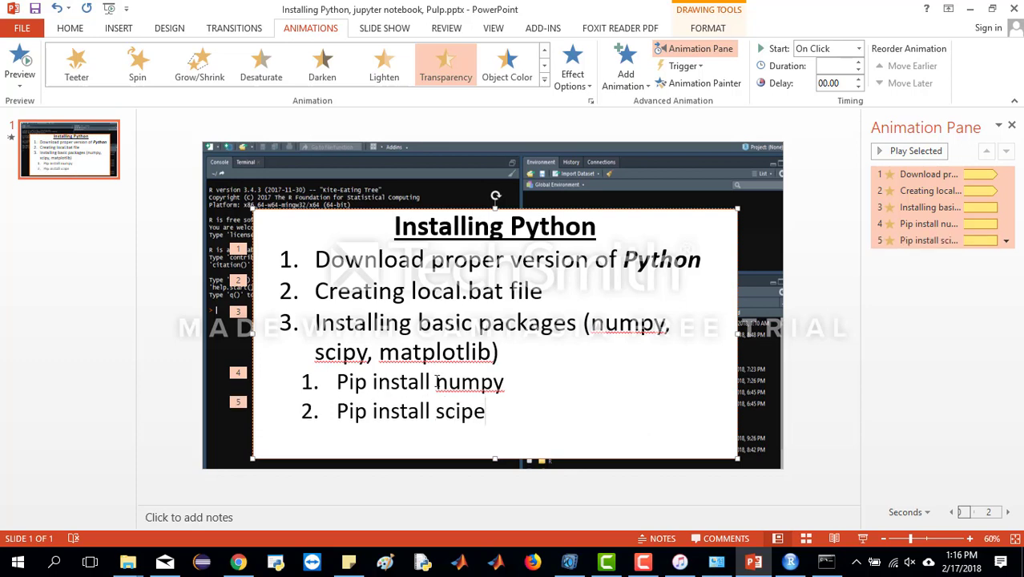